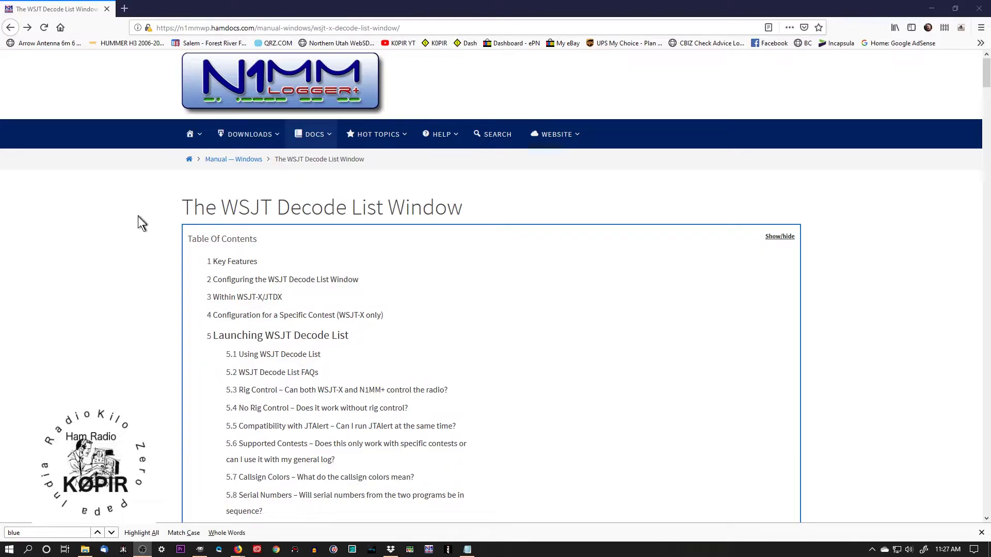
Review the N1MM+ manual page on configuring the WSJT Decode List Window, then put the browser away.
{"action": "scroll", "coordinate": [139, 223], "scroll_direction": "down", "scroll_amount": 1}
{"action": "scroll", "coordinate": [139, 223], "scroll_direction": "down", "scroll_amount": 8}
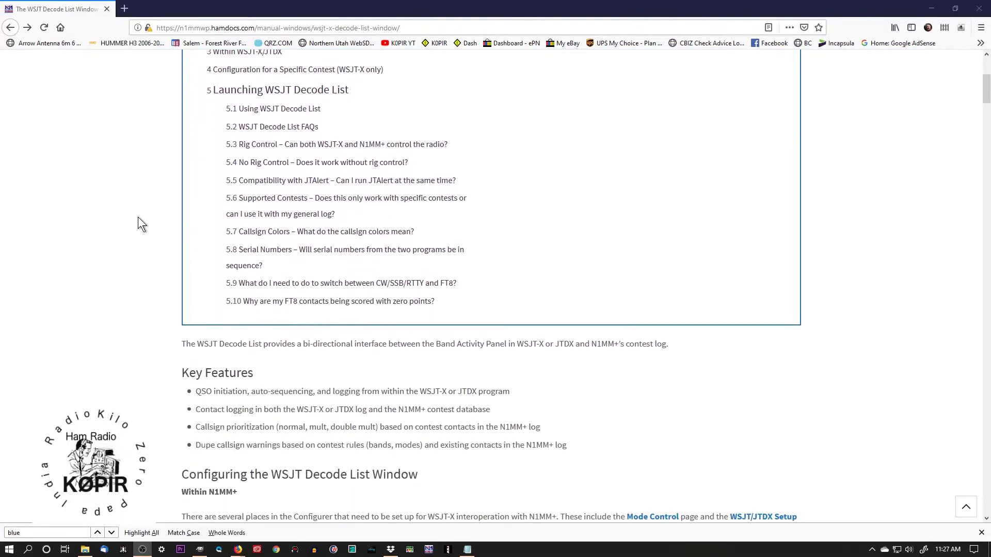
{"action": "scroll", "coordinate": [140, 222], "scroll_direction": "down", "scroll_amount": 4}
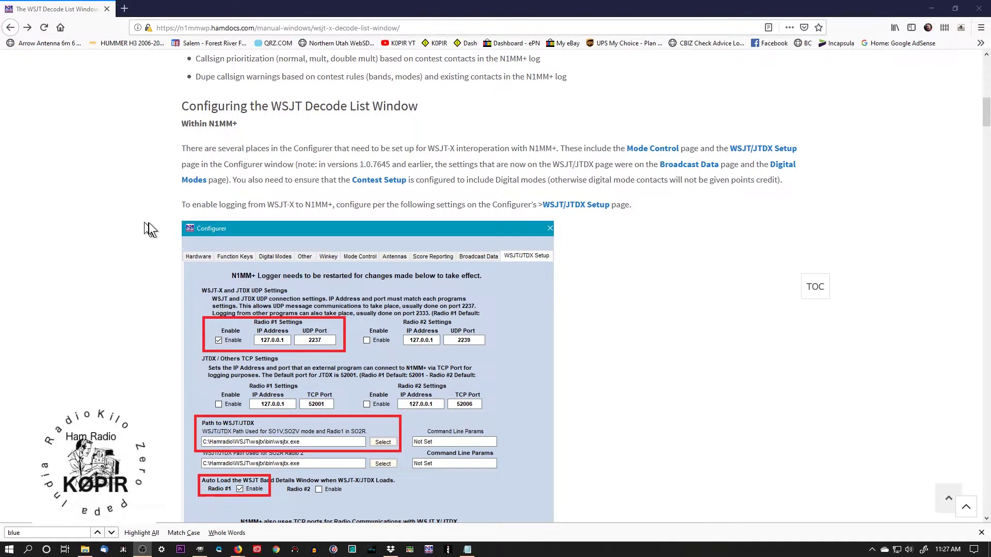
{"action": "left_click", "coordinate": [931, 9]}
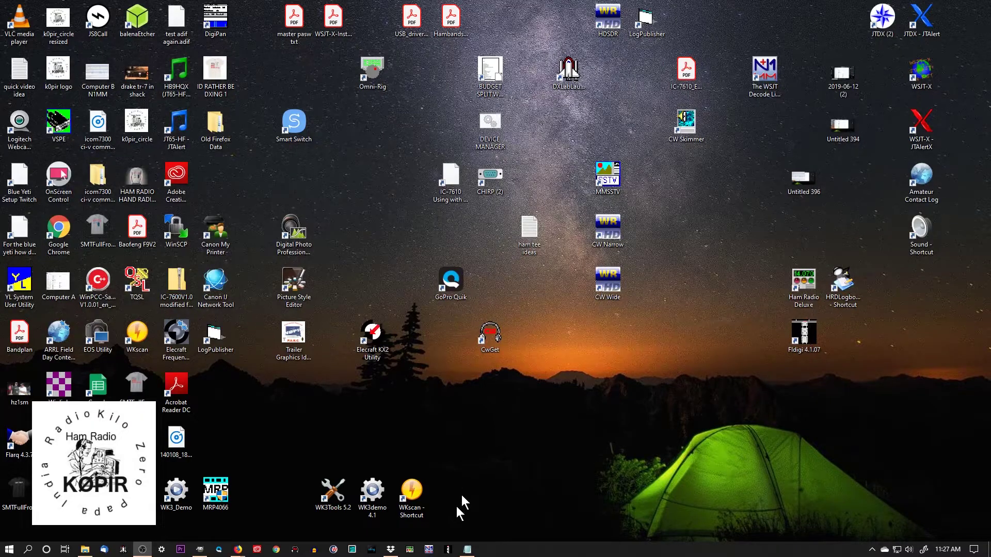
In N1MM Logger+, open the port configuration and review the COM4 connection details for the IC-7610.
{"action": "left_click", "coordinate": [429, 549]}
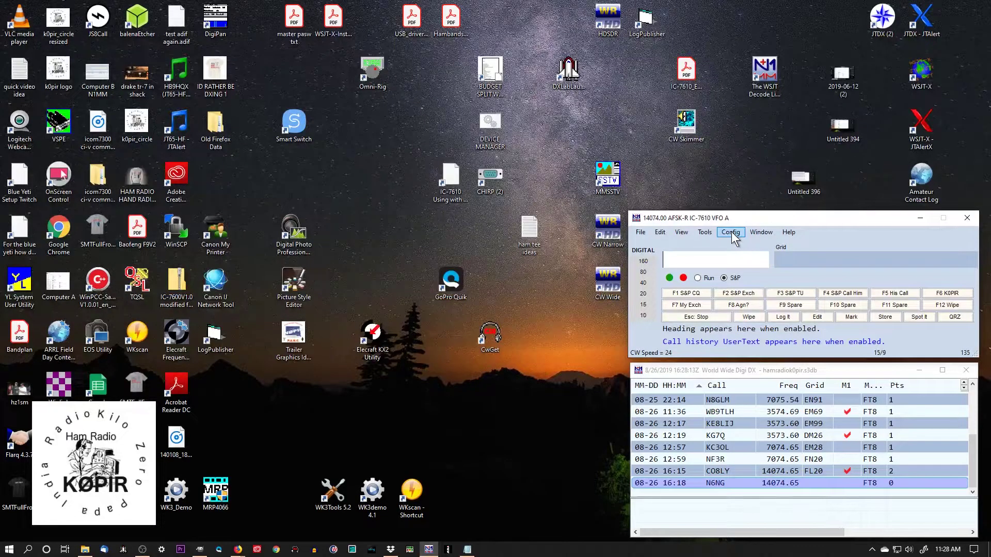
{"action": "left_click", "coordinate": [732, 232]}
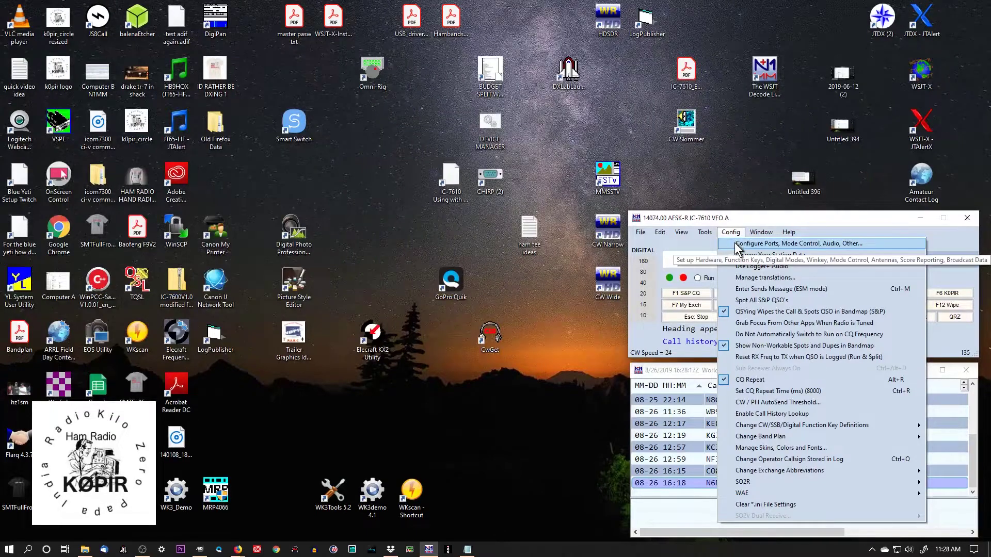
{"action": "left_click", "coordinate": [735, 243]}
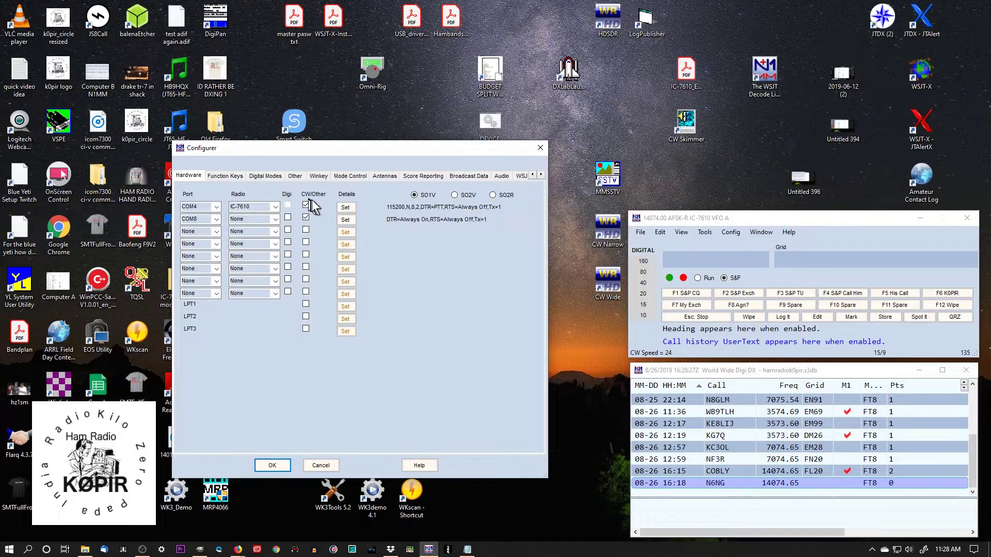
{"action": "left_click", "coordinate": [345, 207]}
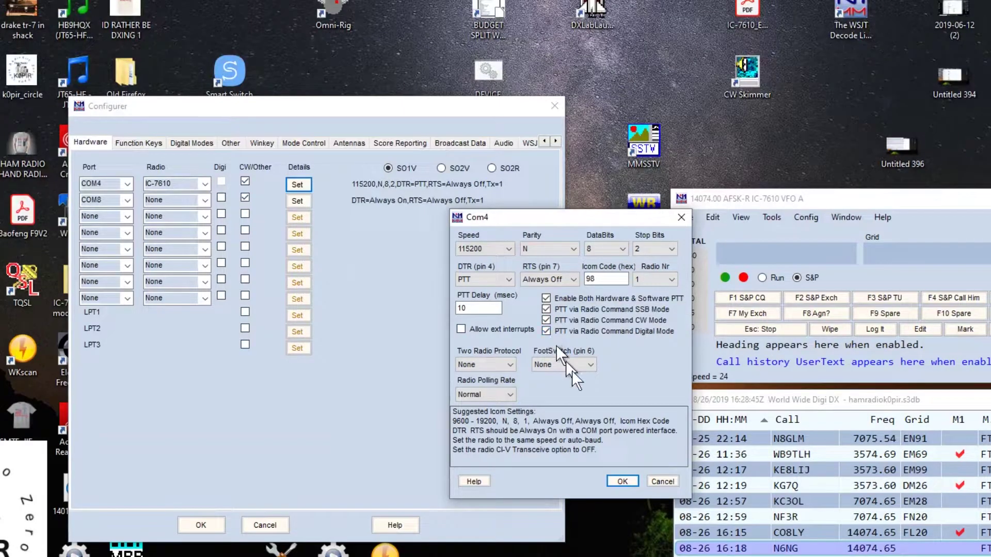
{"action": "left_click", "coordinate": [652, 476]}
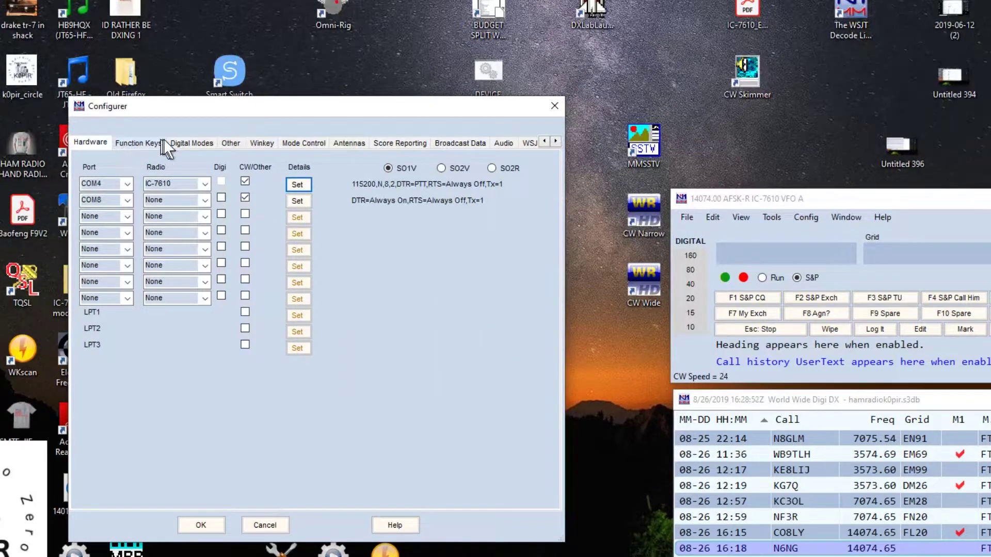
Set the mode sent to Radio 1 for PSK to AFSK-R in the mode control configuration.
{"action": "left_click", "coordinate": [299, 143]}
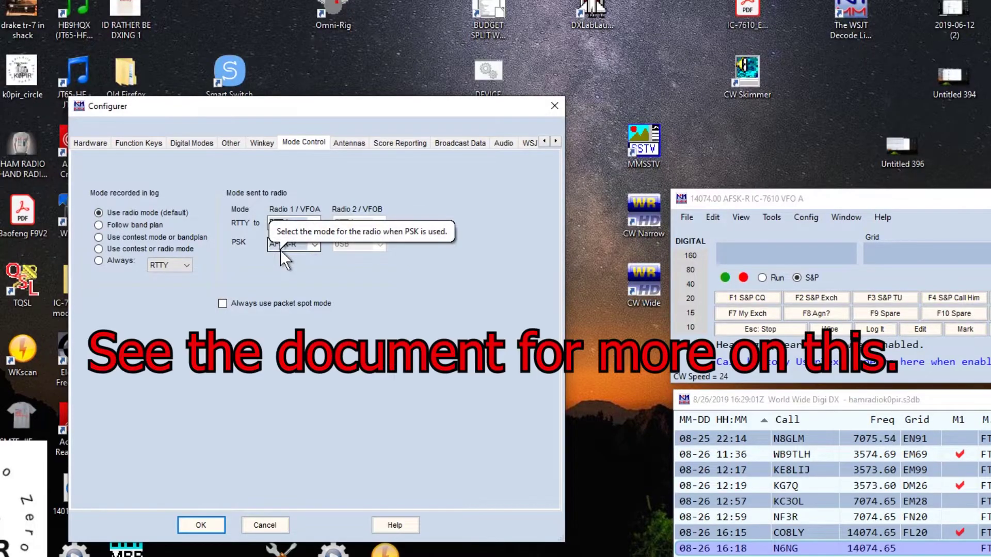
{"action": "left_click", "coordinate": [313, 245]}
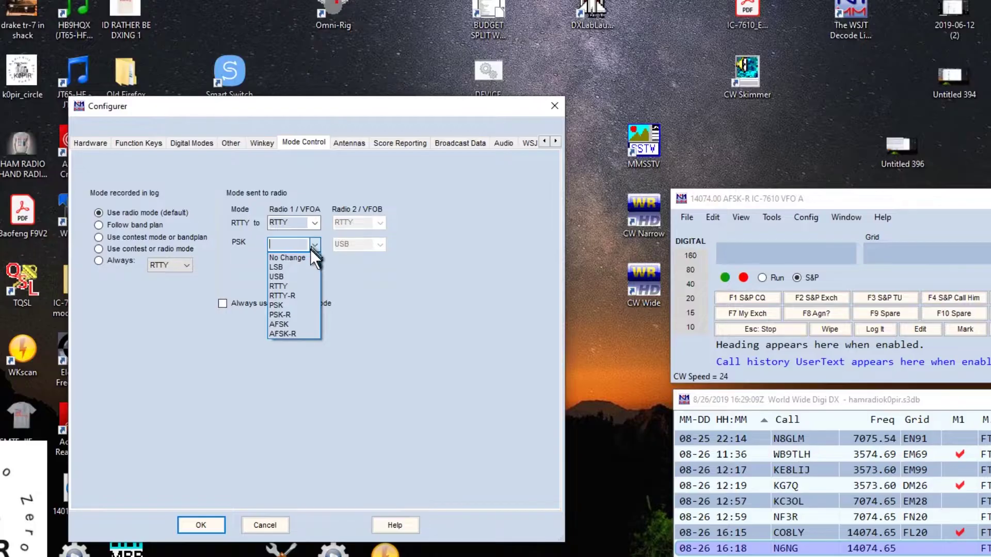
{"action": "left_click", "coordinate": [428, 341]}
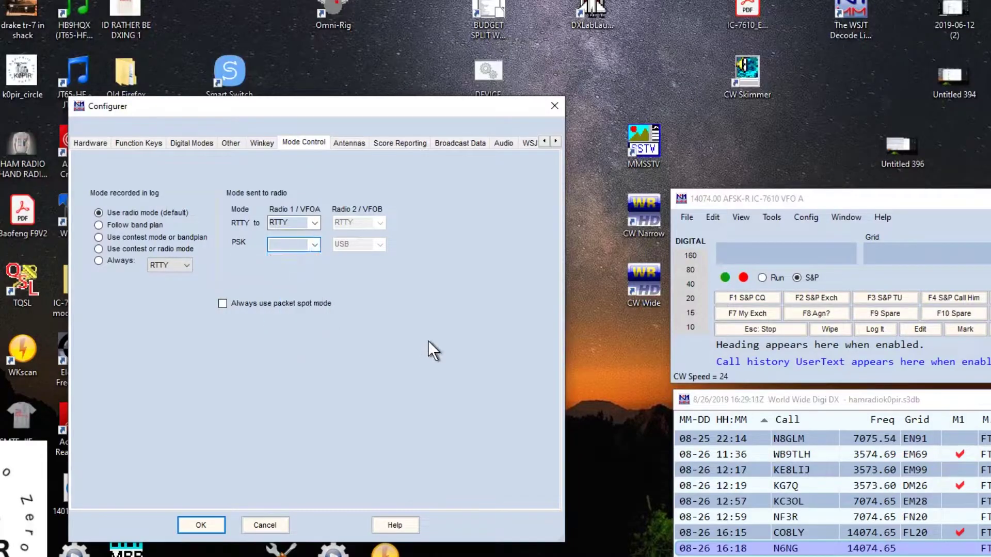
{"action": "left_click", "coordinate": [311, 246]}
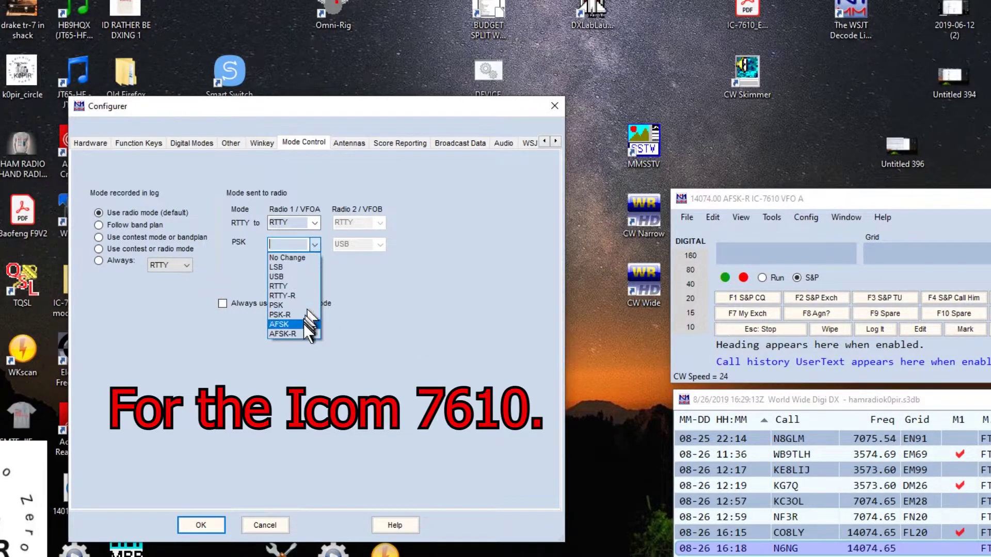
{"action": "left_click", "coordinate": [303, 333]}
{"action": "left_click", "coordinate": [315, 244]}
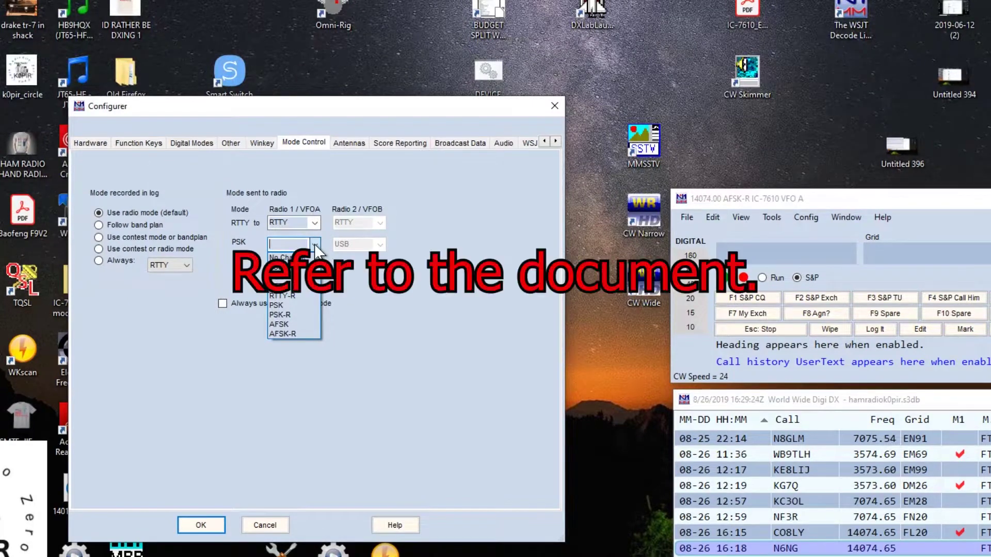
{"action": "left_click", "coordinate": [301, 334]}
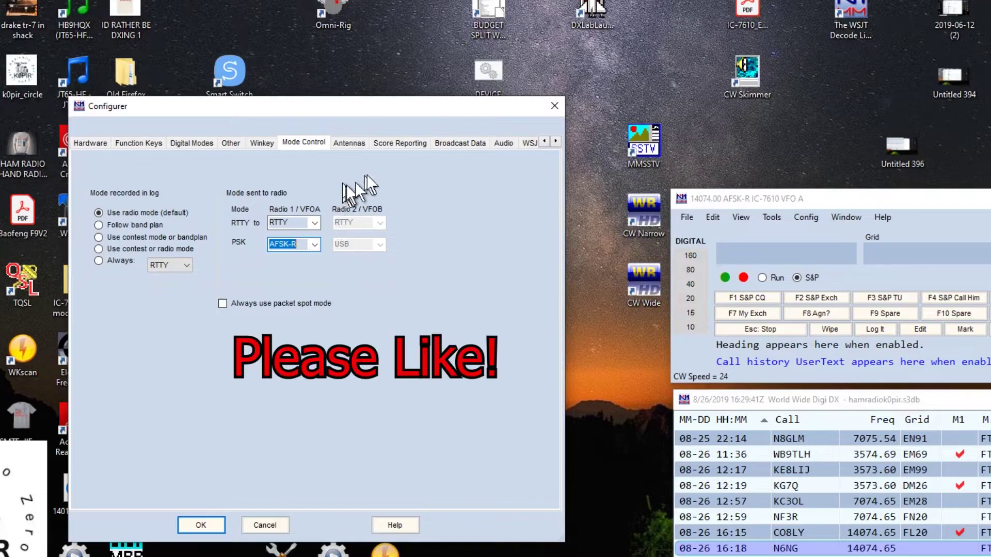
Review the WSJT/JTDX UDP, program path and auto-load settings, and leave the Configurer without saving.
{"action": "left_click", "coordinate": [525, 141]}
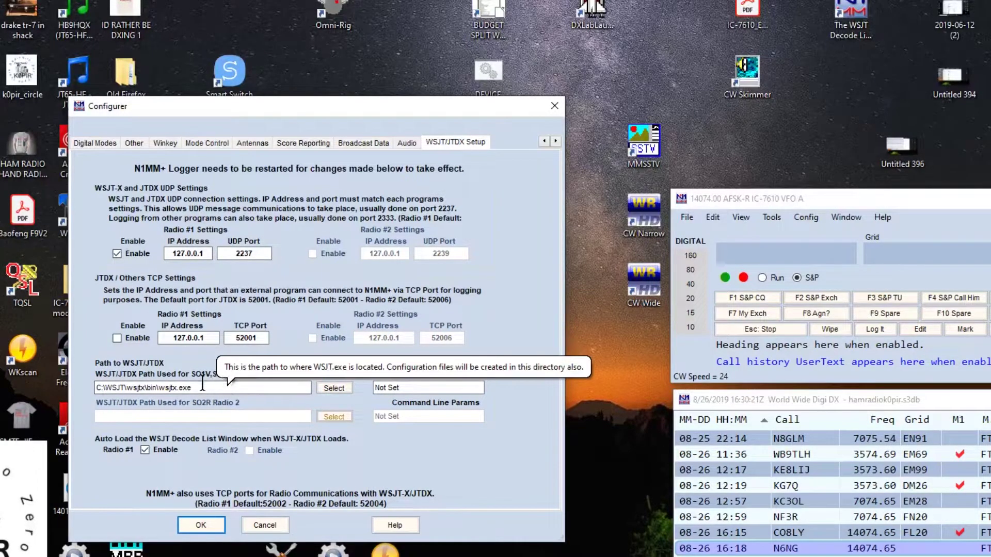
{"action": "left_click", "coordinate": [327, 388]}
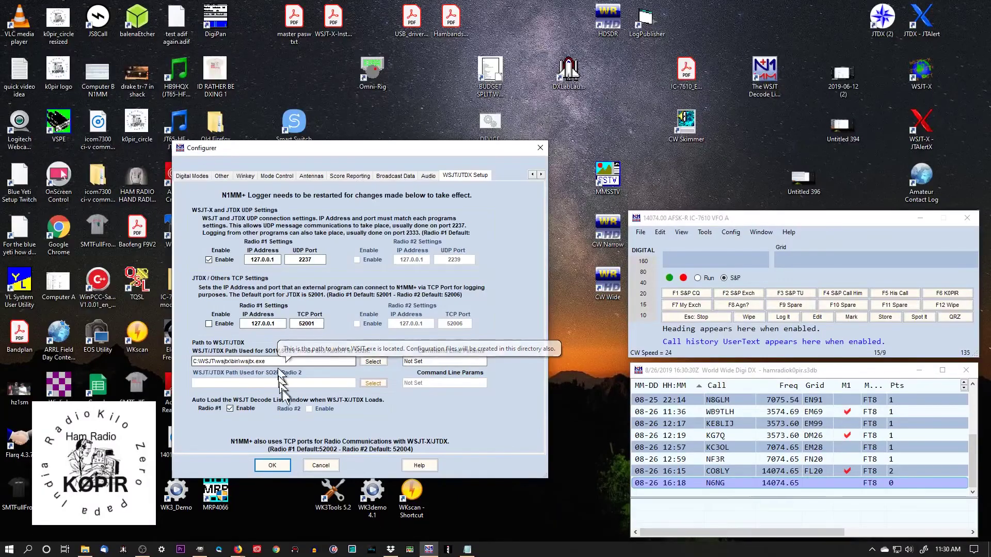
{"action": "left_click", "coordinate": [321, 465]}
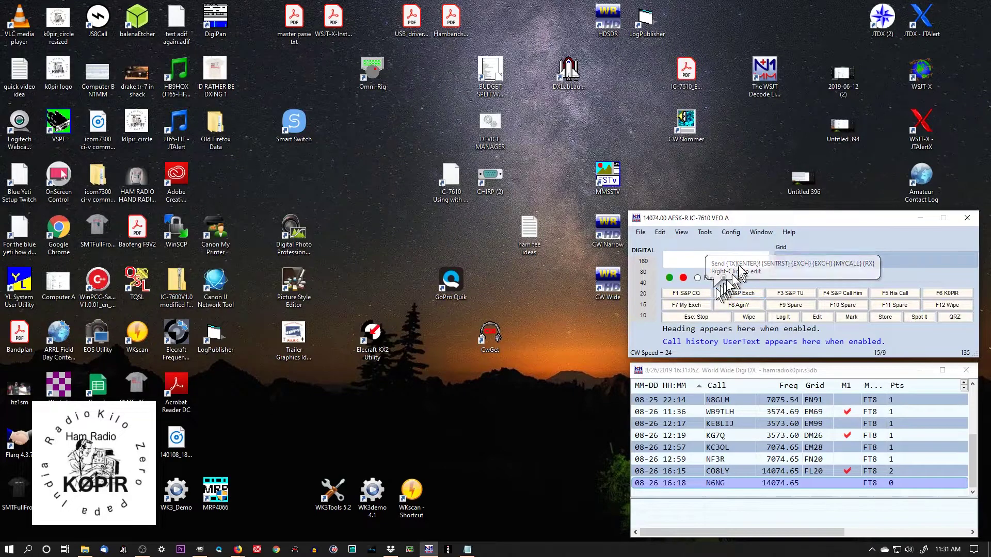
Load WSJT-X from within N1MM Logger+.
{"action": "left_click", "coordinate": [753, 234]}
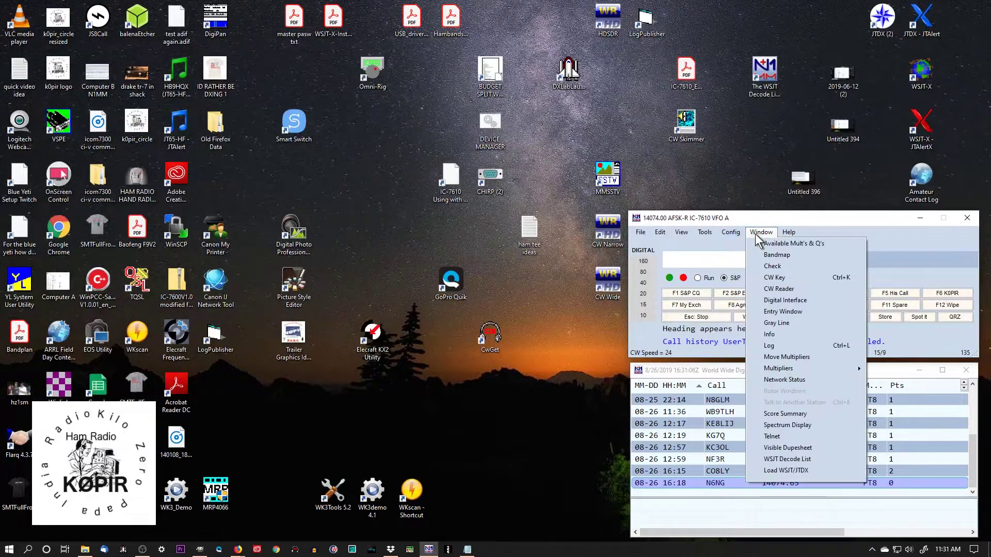
{"action": "left_click", "coordinate": [775, 469]}
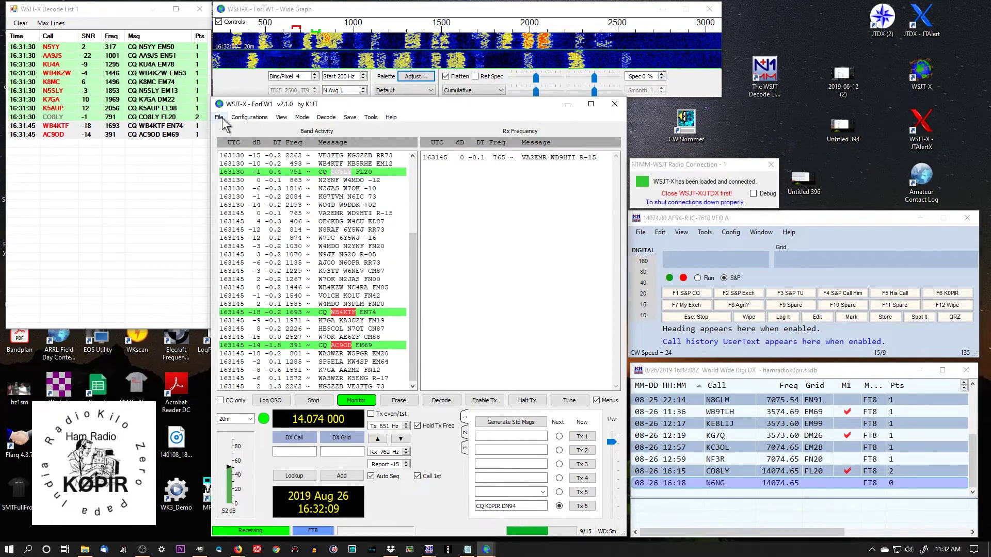
Open the WSJT-X settings and examine the general station options and the radio rig control setup.
{"action": "left_click", "coordinate": [220, 118]}
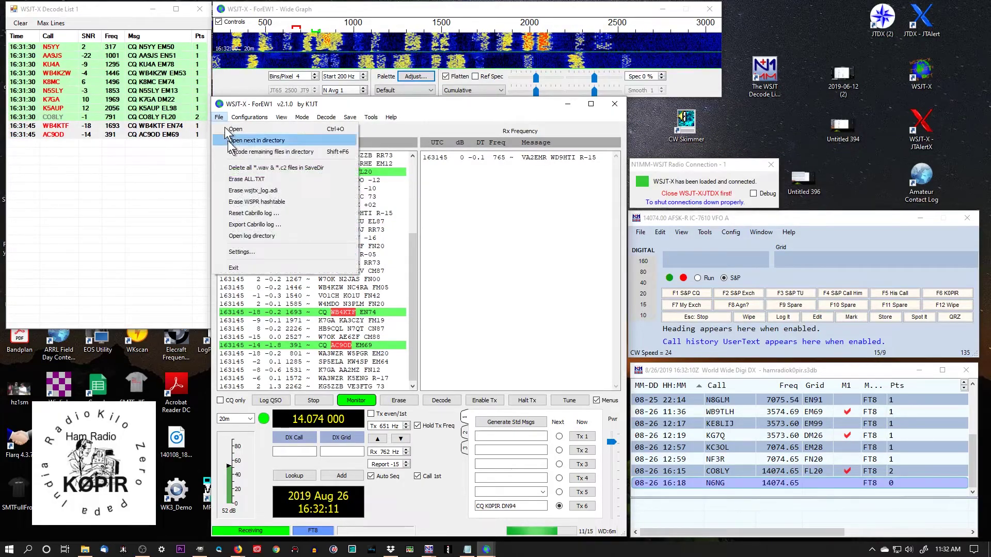
{"action": "left_click", "coordinate": [251, 253]}
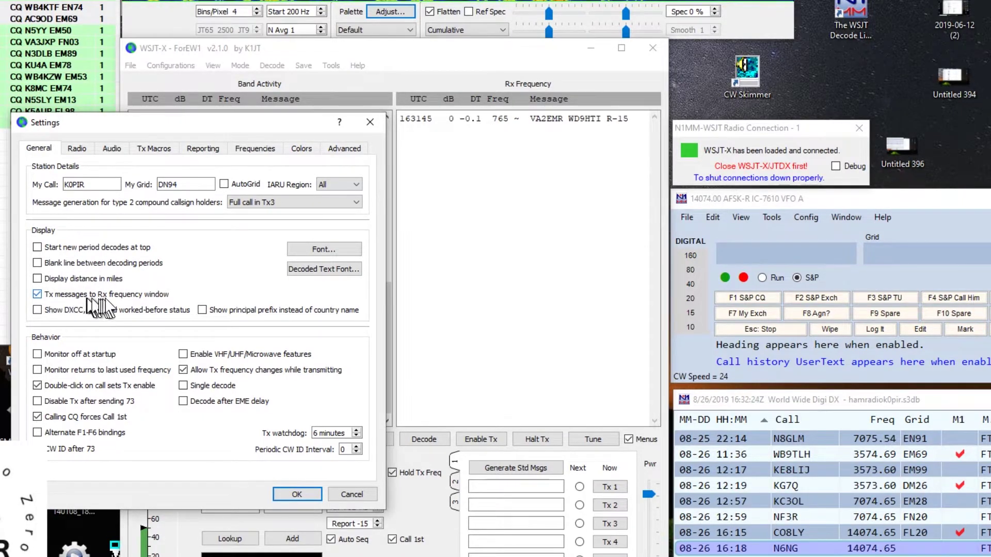
{"action": "left_click", "coordinate": [78, 148]}
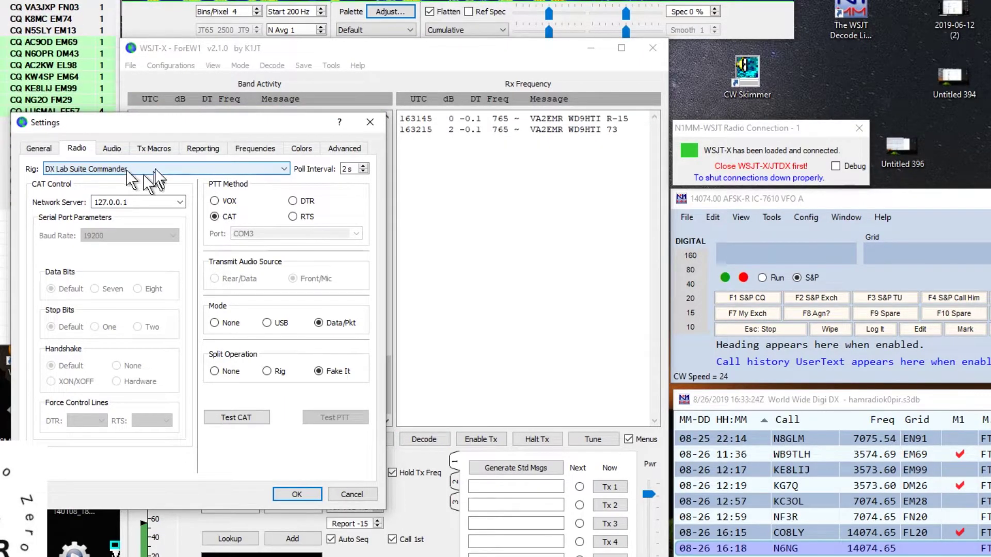
{"action": "double_click", "coordinate": [347, 169]}
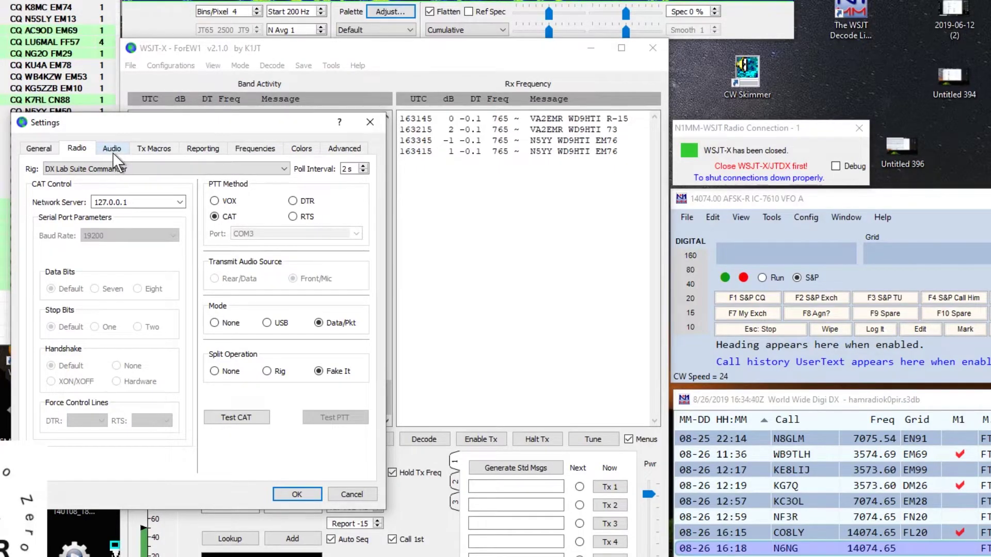
Examine the audio, transmit macro, reporting, frequency and color settings of WSJT-X.
{"action": "left_click", "coordinate": [110, 148]}
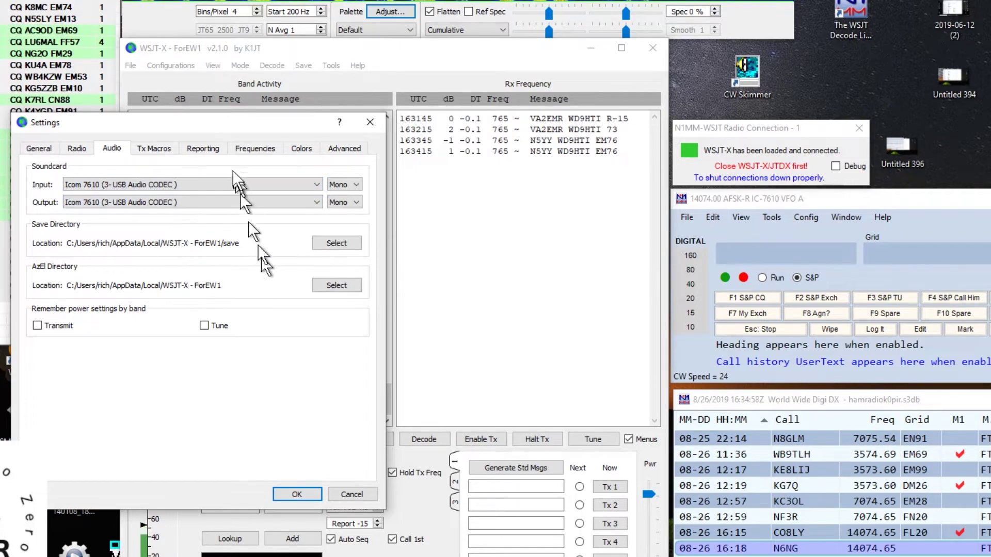
{"action": "left_click", "coordinate": [157, 148]}
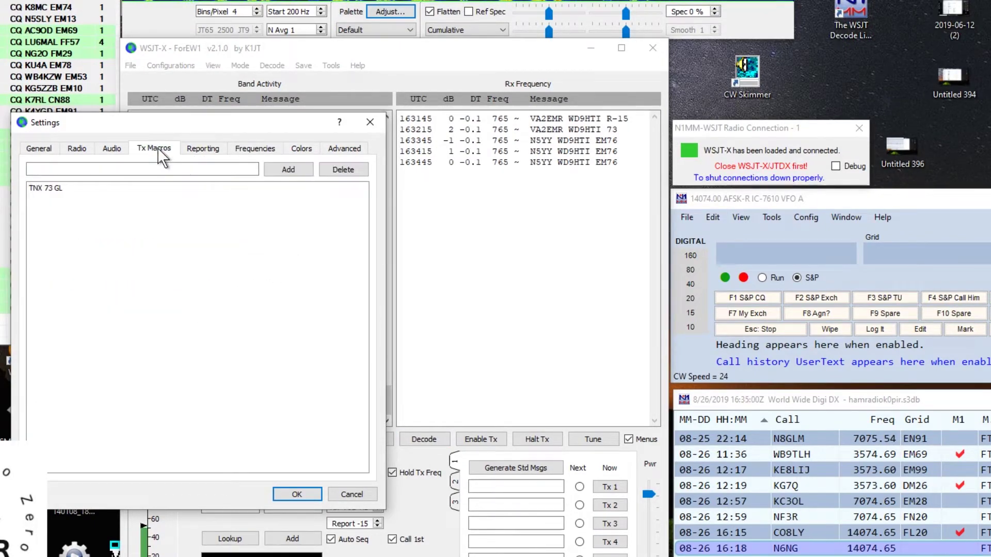
{"action": "left_click", "coordinate": [200, 148]}
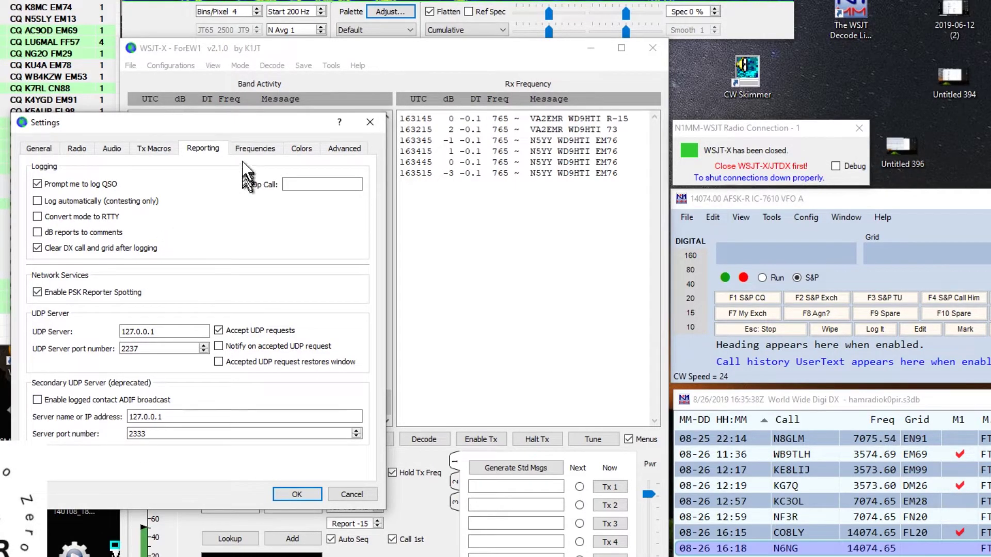
{"action": "left_click", "coordinate": [251, 149]}
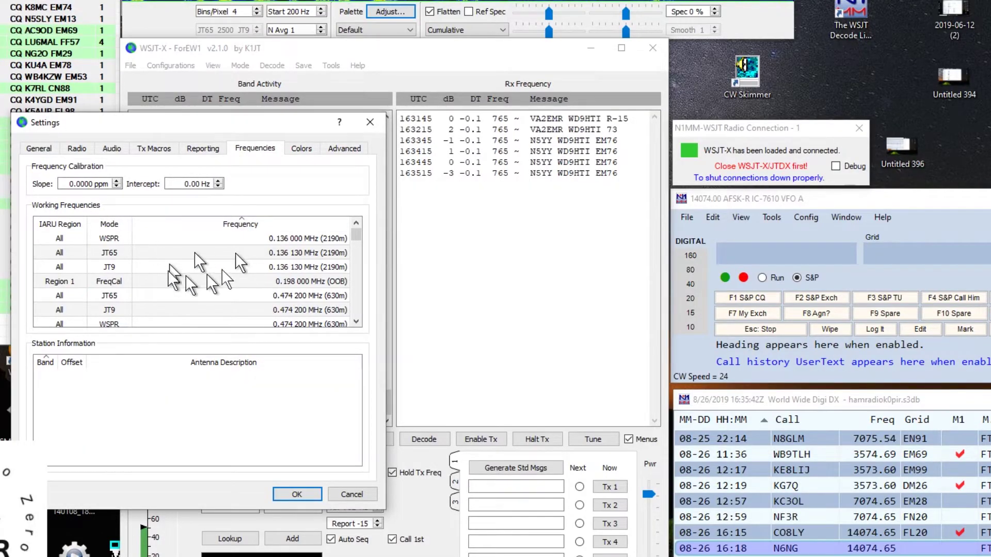
{"action": "left_click", "coordinate": [299, 149]}
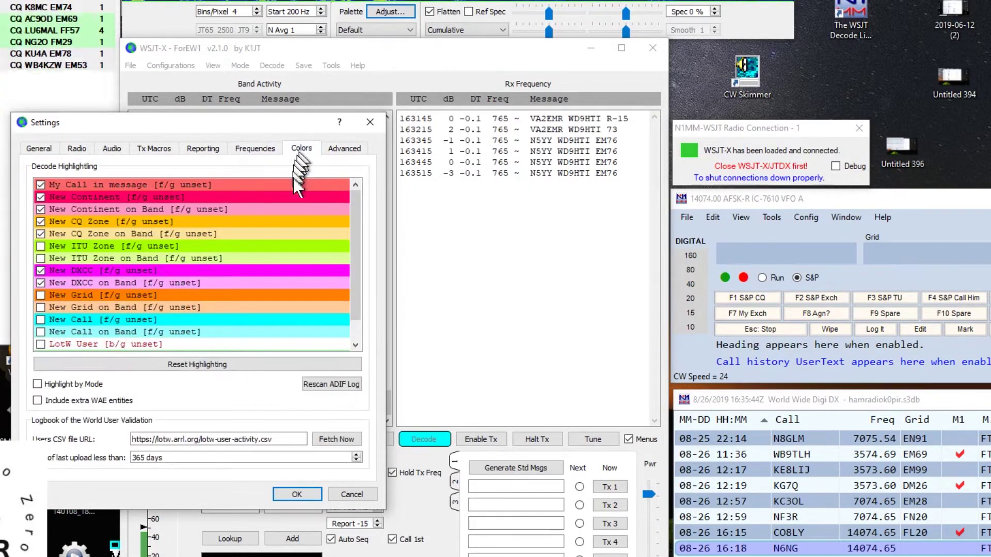
Enable the special operating activity option in the advanced settings, disable it again and discard the settings changes.
{"action": "left_click", "coordinate": [332, 148]}
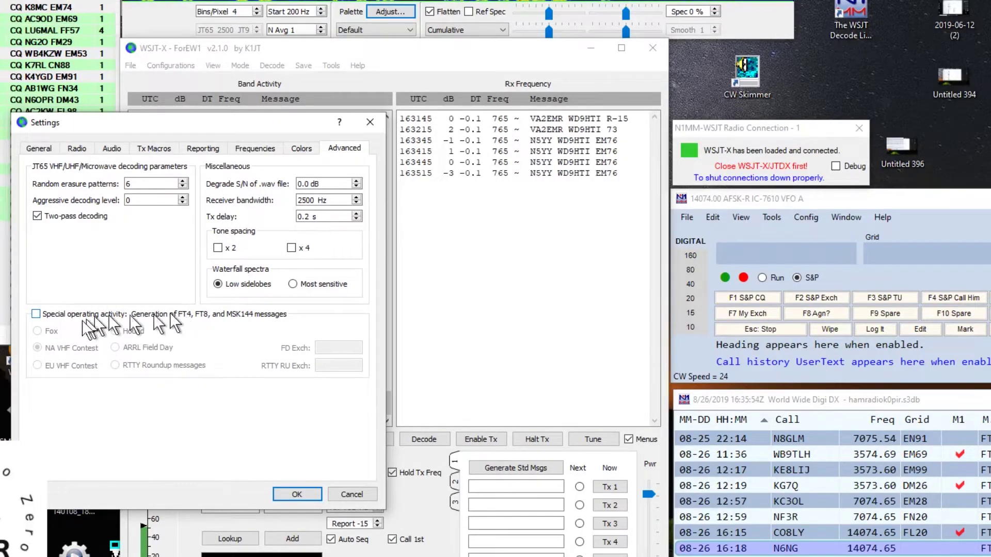
{"action": "left_click", "coordinate": [36, 314]}
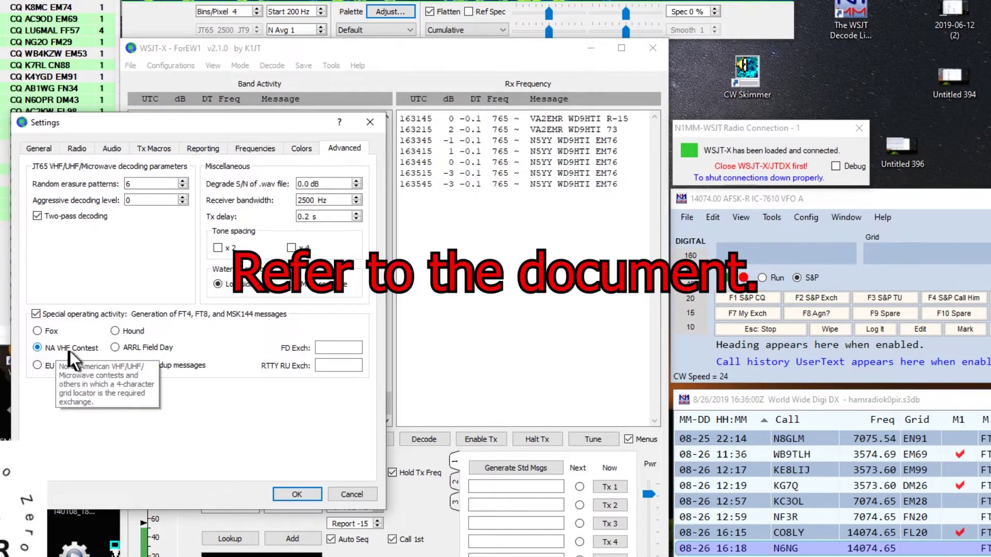
{"action": "left_click", "coordinate": [35, 314]}
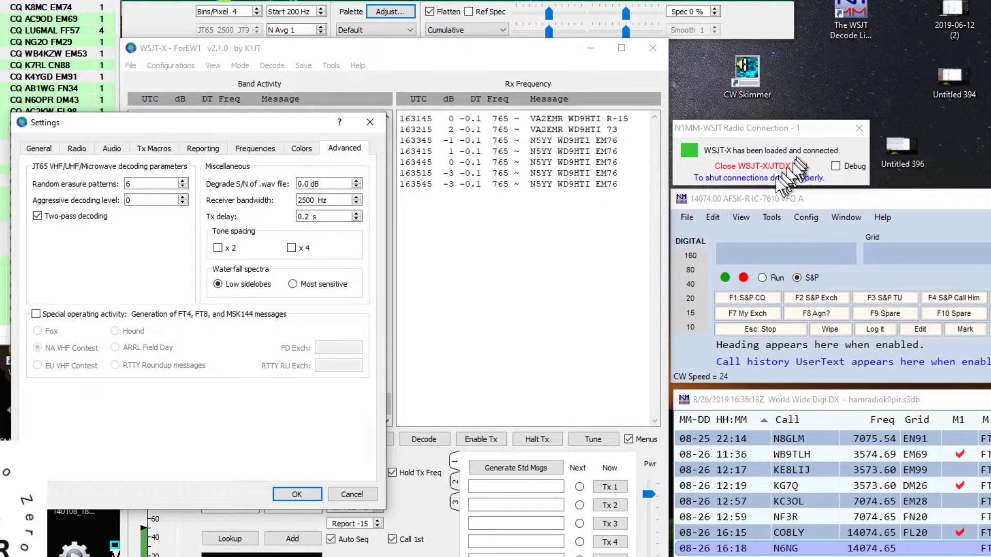
{"action": "left_click", "coordinate": [347, 493]}
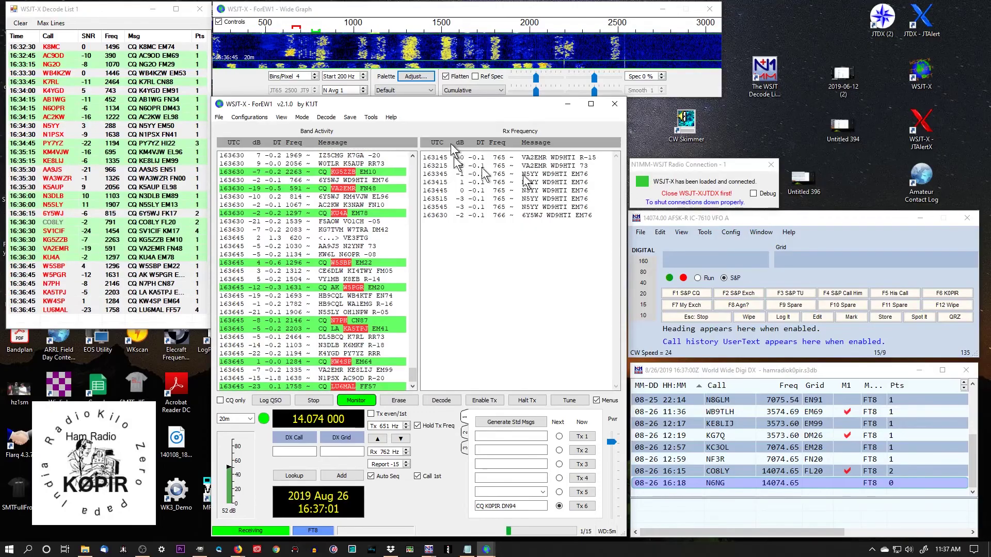
Reopen the WSJT-X settings to recheck the radio configuration, then close them without applying anything.
{"action": "left_click", "coordinate": [219, 118]}
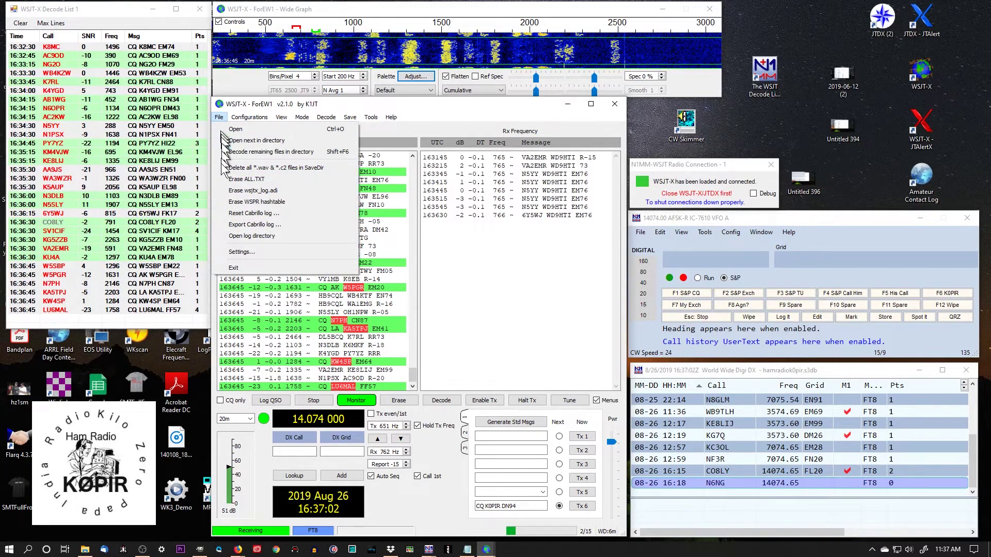
{"action": "left_click", "coordinate": [236, 252]}
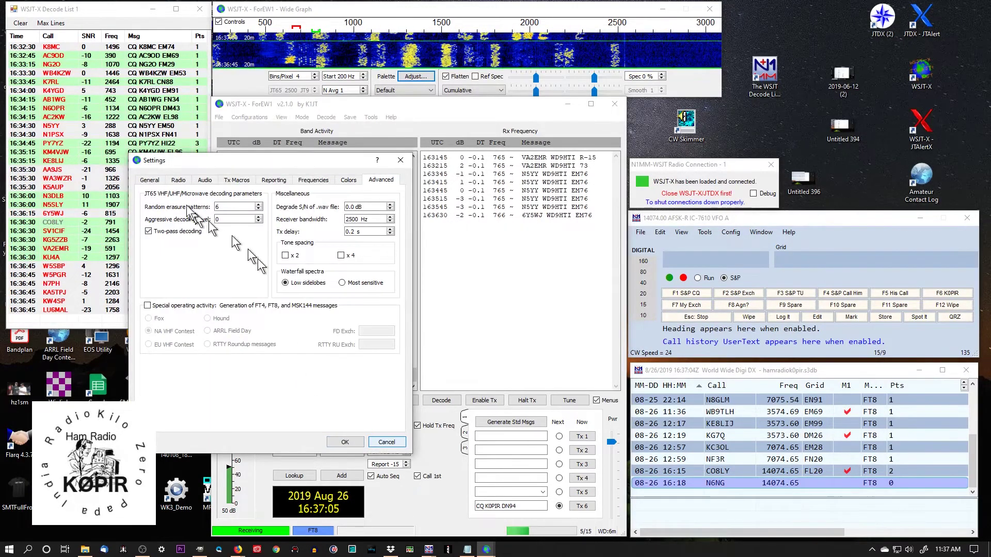
{"action": "left_click", "coordinate": [174, 181]}
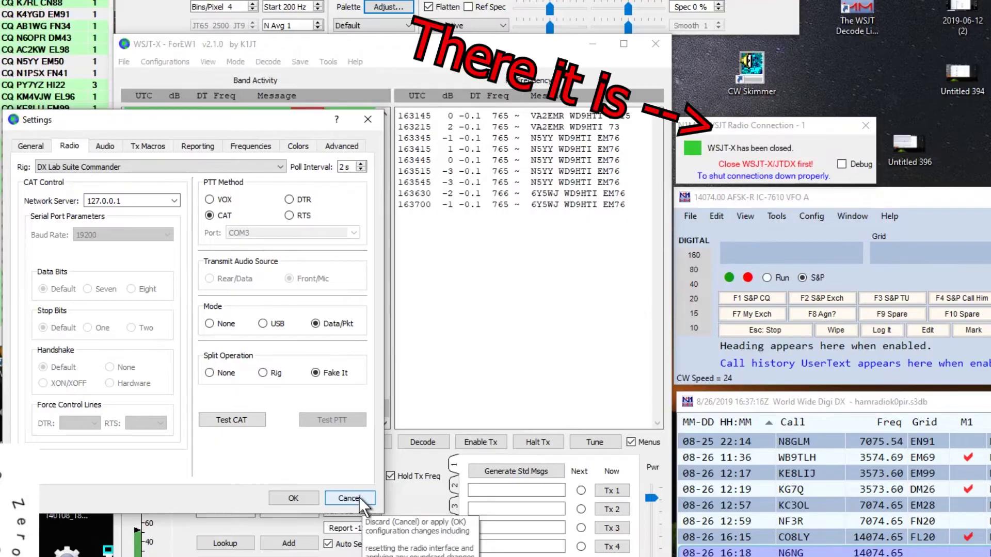
{"action": "left_click", "coordinate": [358, 498]}
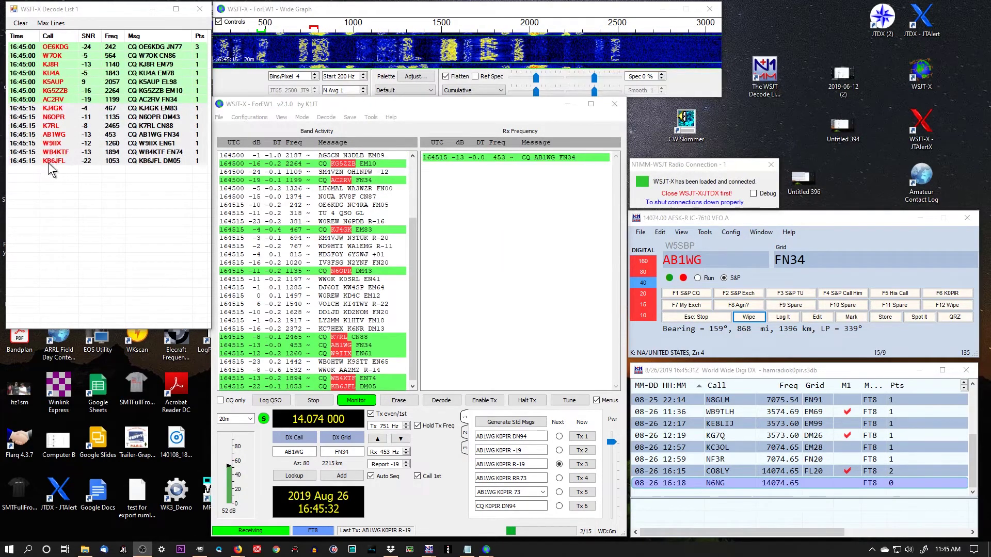
{"action": "double_click", "coordinate": [49, 163]}
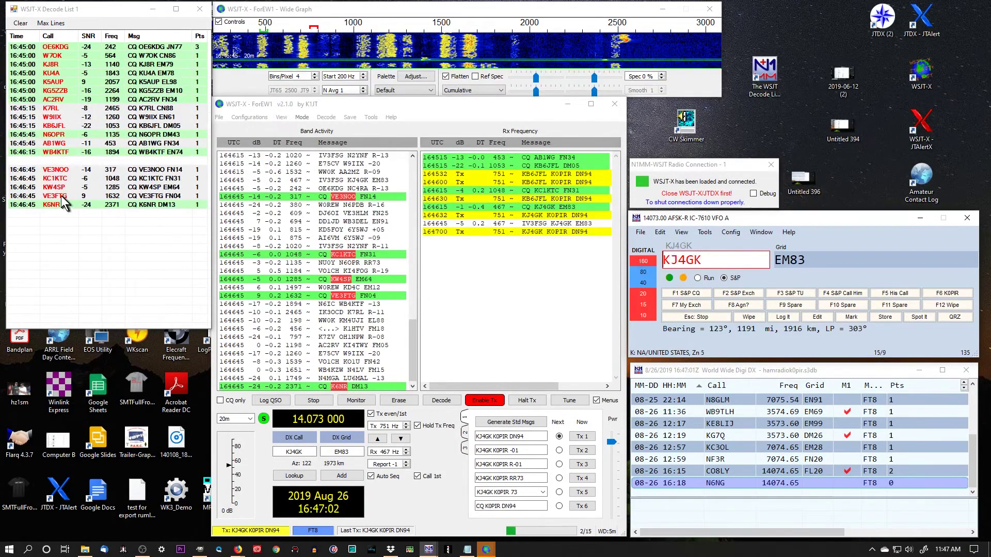
{"action": "double_click", "coordinate": [62, 197]}
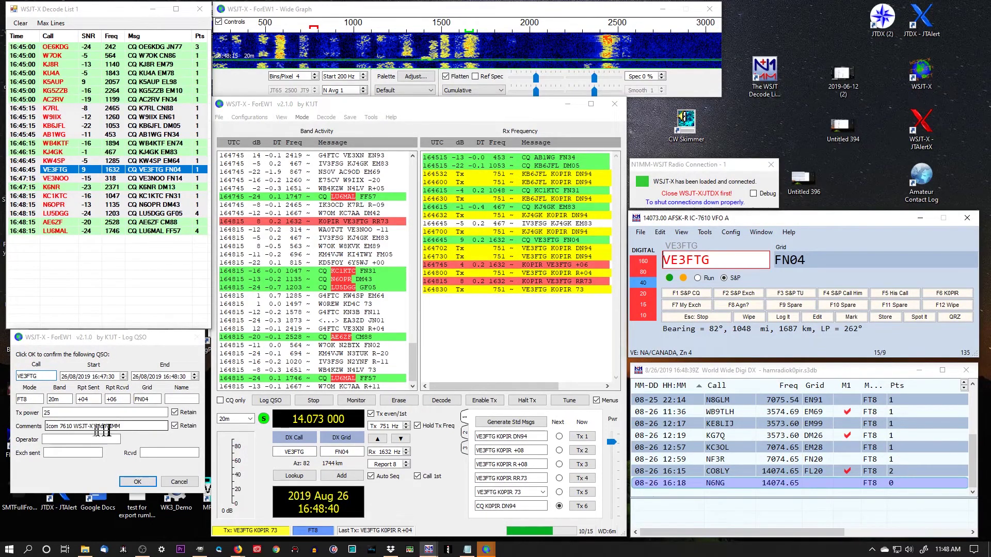
{"action": "left_click", "coordinate": [139, 481]}
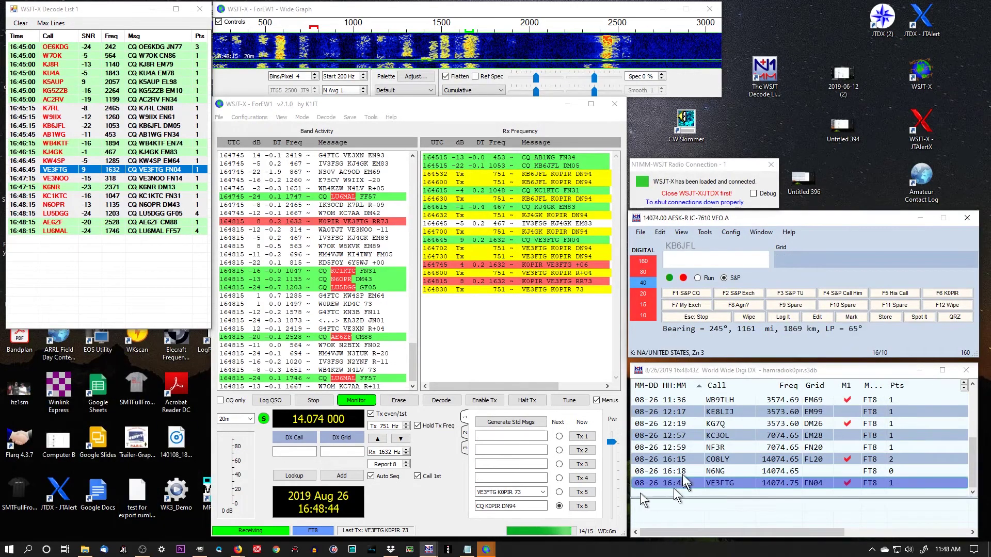